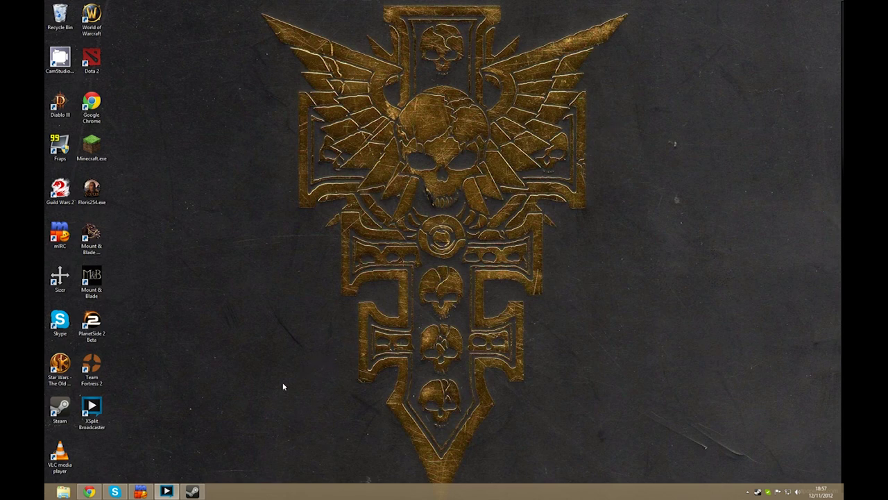
Bring the TaleWorlds Forums browser forward and enter the Floris Mod Pack [S] board under The Caravanserai
click(89, 491)
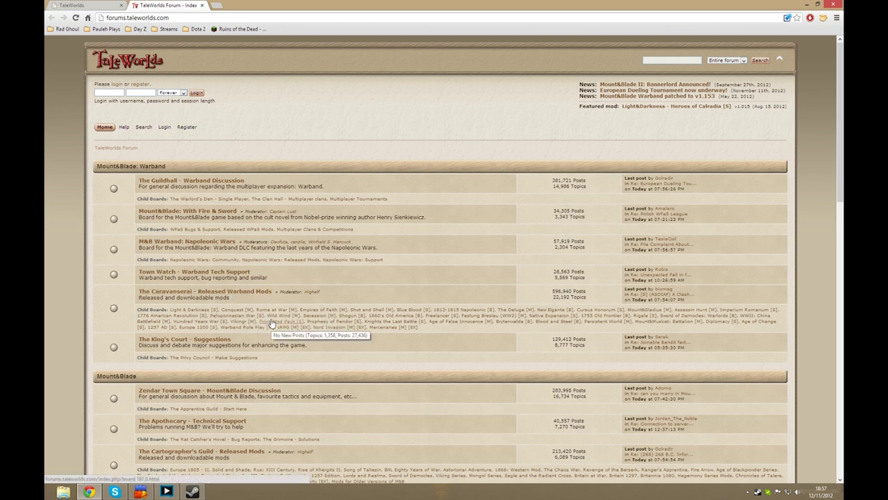
click(272, 322)
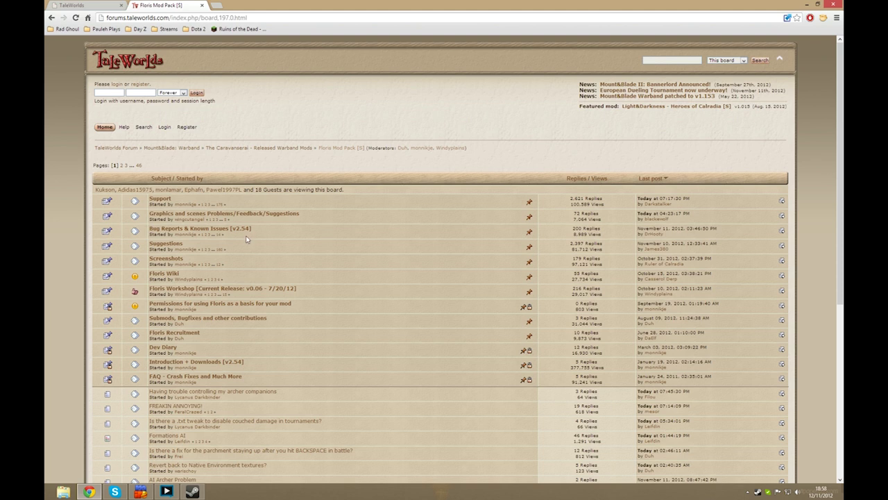
scroll(213, 265, down, 1)
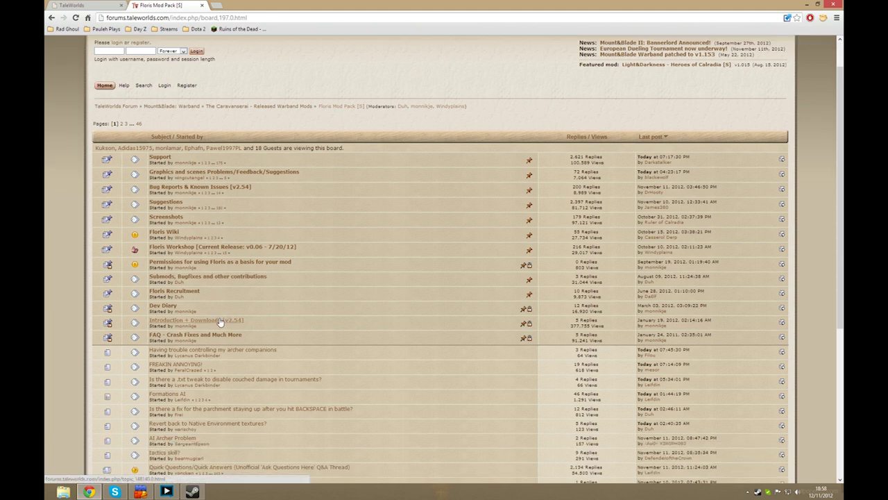
Open the 'Introduction + Downloads [v2.54]' topic and locate its Download post with ModDB and Nexus mirrors
click(220, 321)
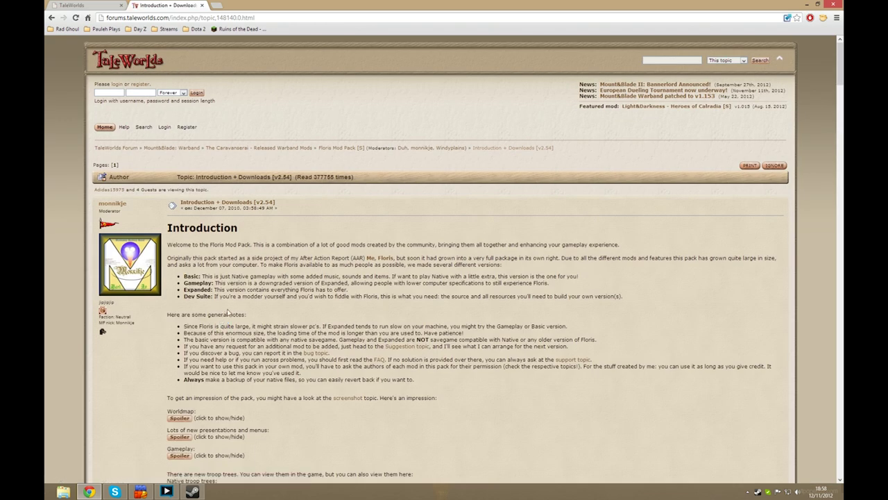
scroll(294, 230, down, 2)
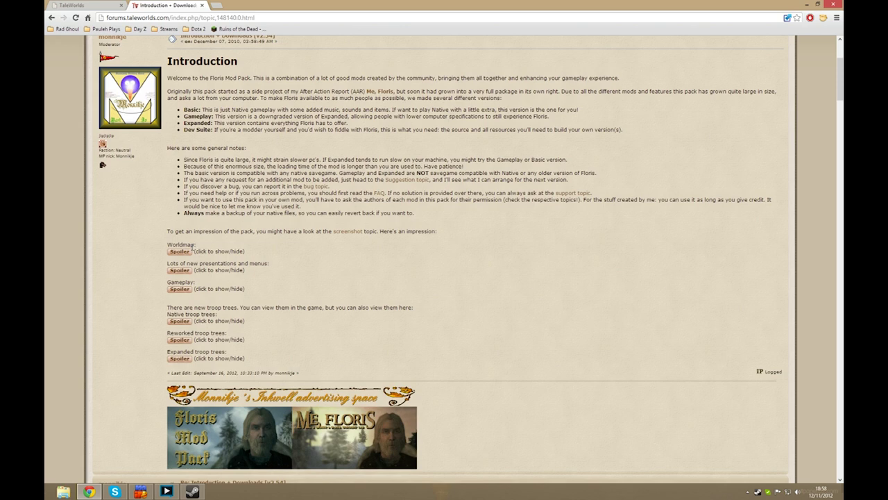
scroll(193, 248, down, 15)
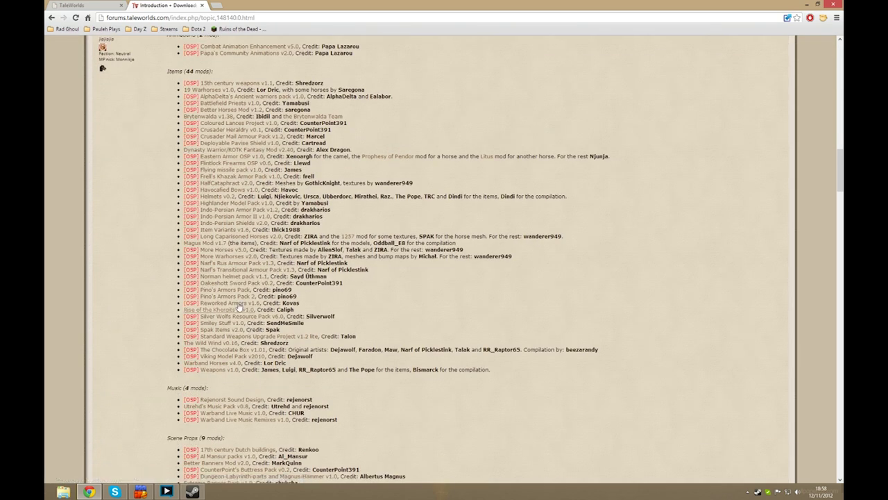
scroll(250, 317, down, 4)
scroll(283, 251, up, 7)
scroll(284, 251, up, 9)
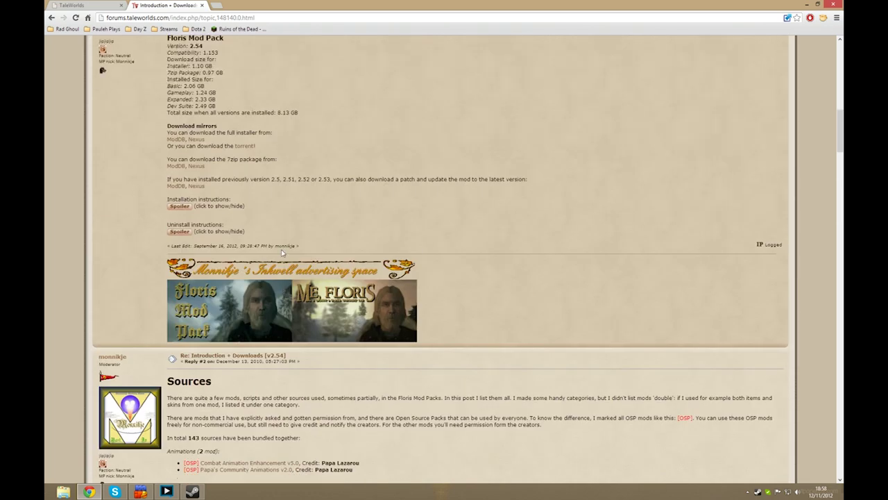
scroll(281, 253, down, 4)
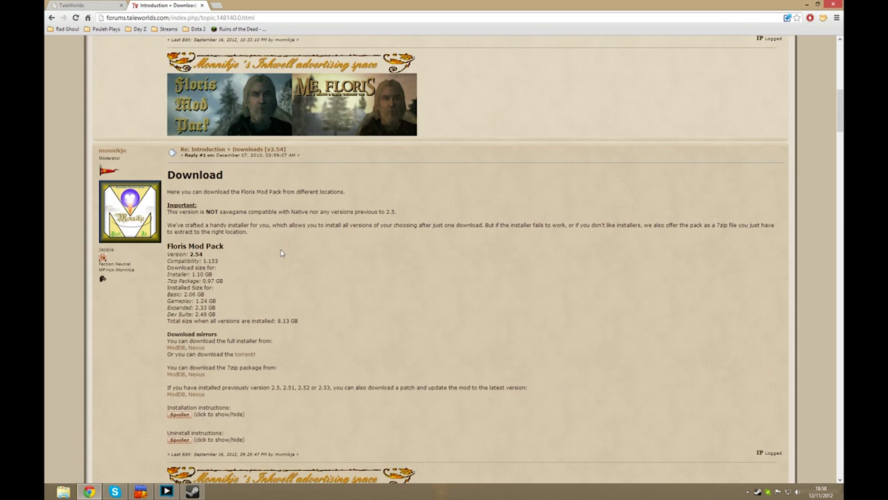
scroll(281, 253, up, 10)
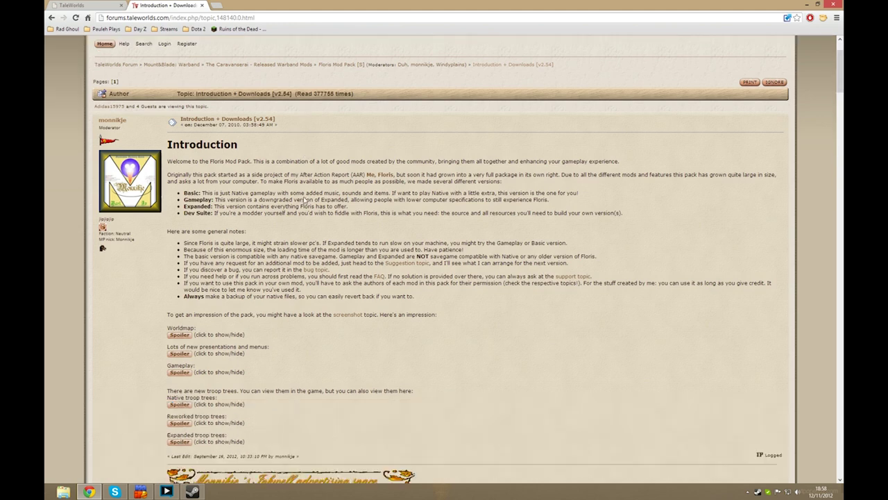
scroll(304, 200, down, 10)
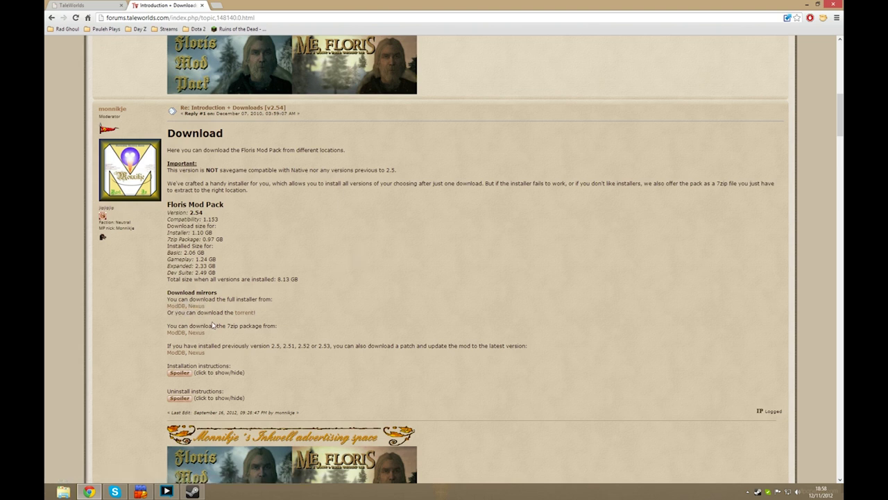
Expand the Installation instructions spoiler, read through it, then collapse it again
click(179, 372)
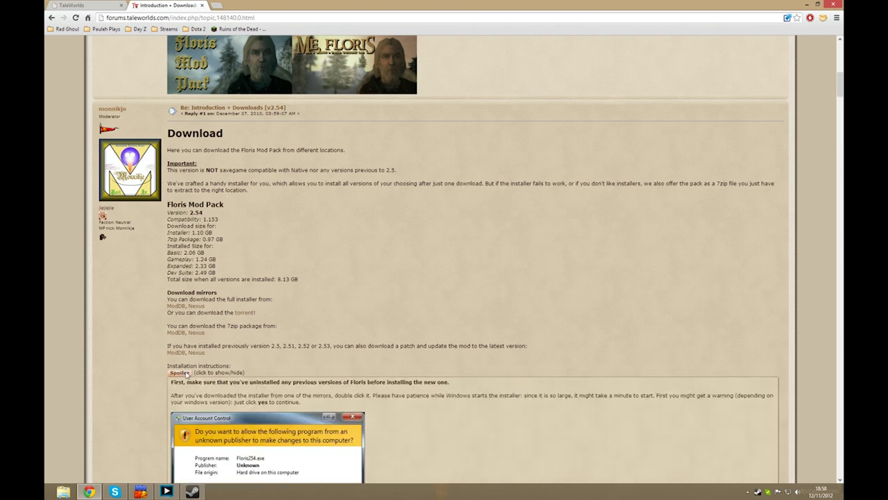
scroll(206, 365, down, 5)
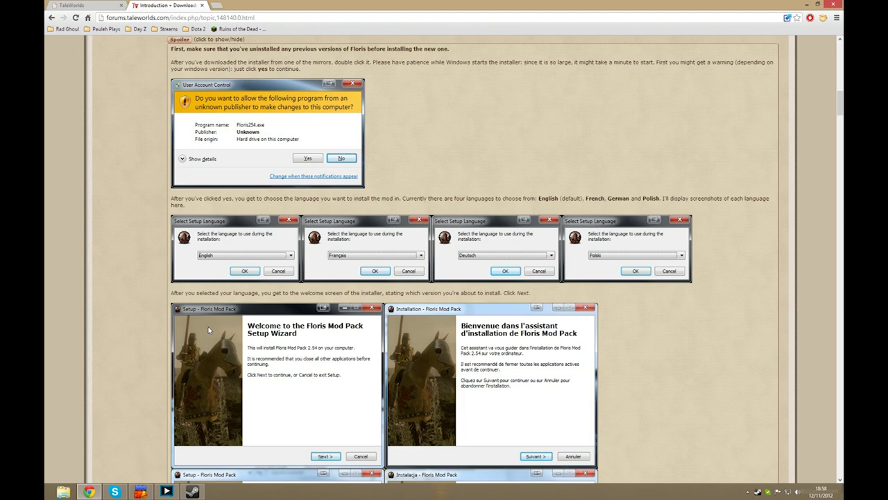
scroll(208, 326, up, 2)
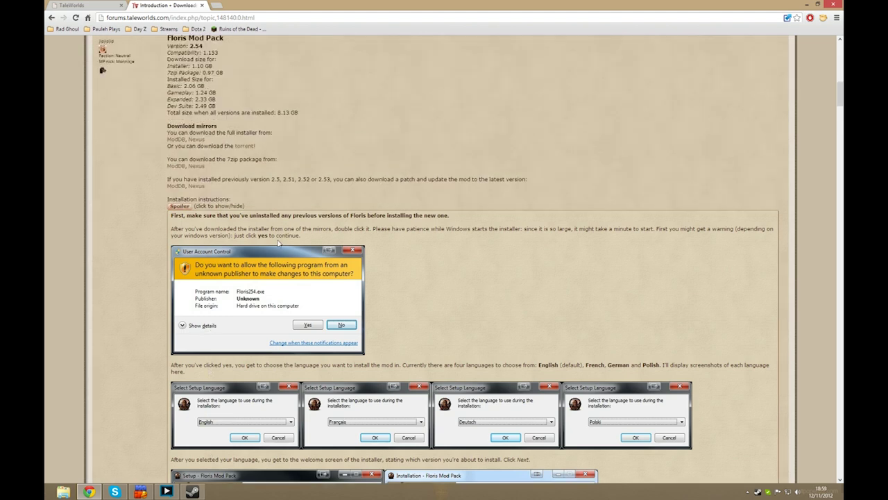
scroll(278, 240, down, 2)
scroll(282, 256, up, 3)
click(182, 249)
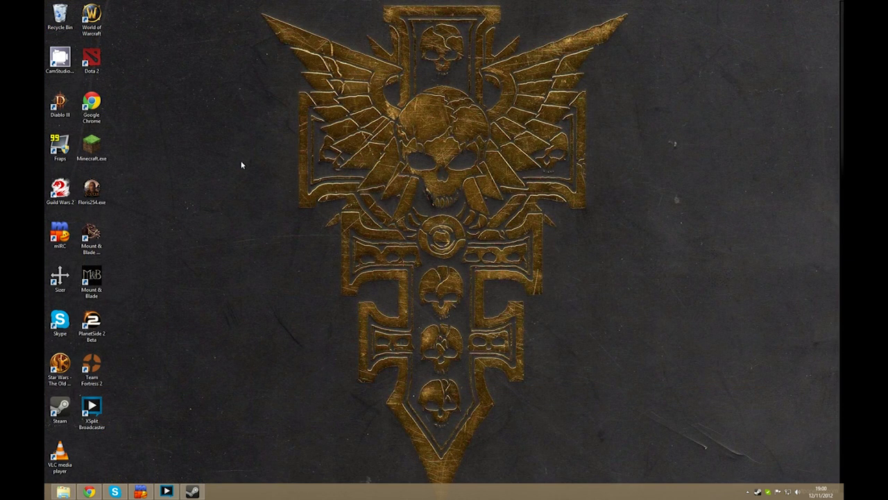
Launch the Floris254.exe installer from the desktop
click(104, 194)
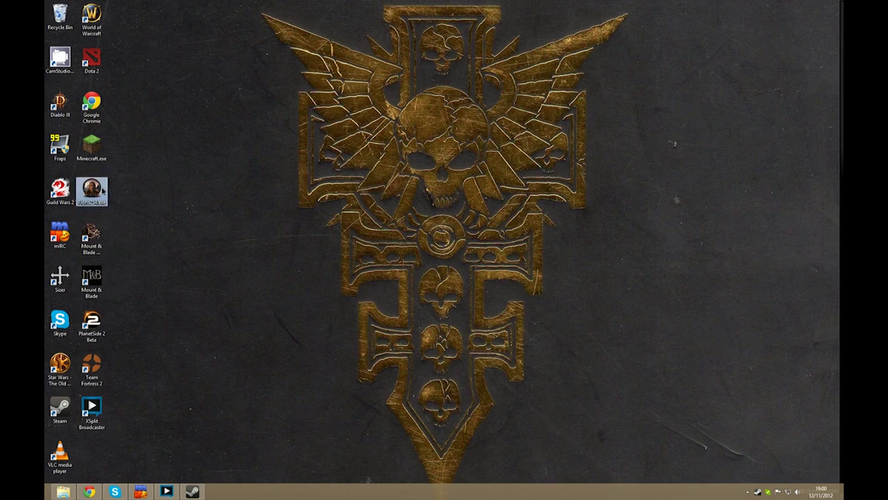
double_click(100, 197)
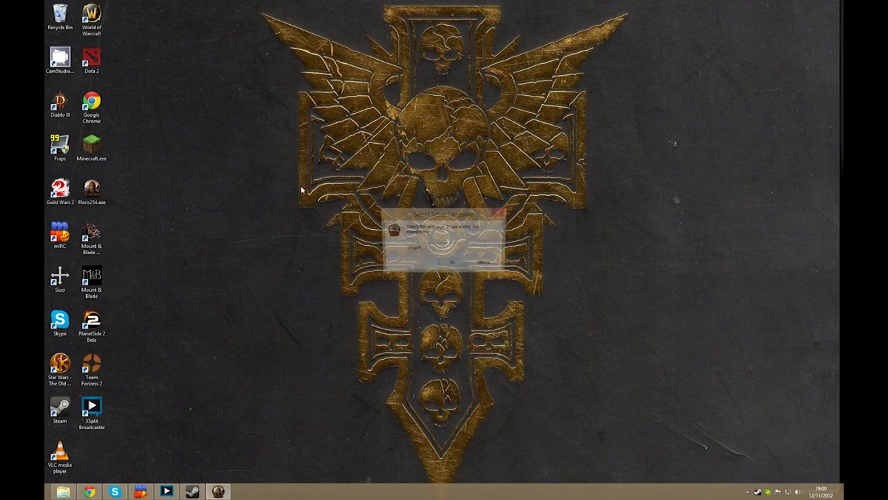
Confirm English, pass the welcome page and accept the licence agreement to reach Information
click(454, 264)
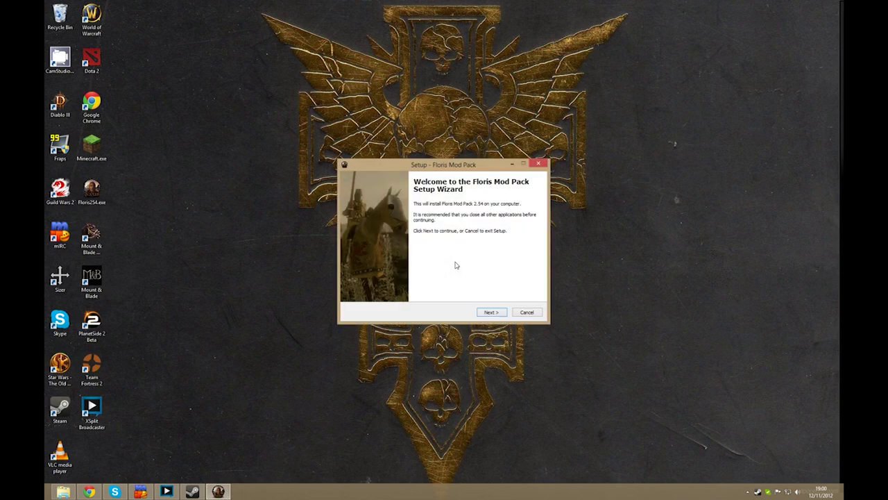
click(490, 312)
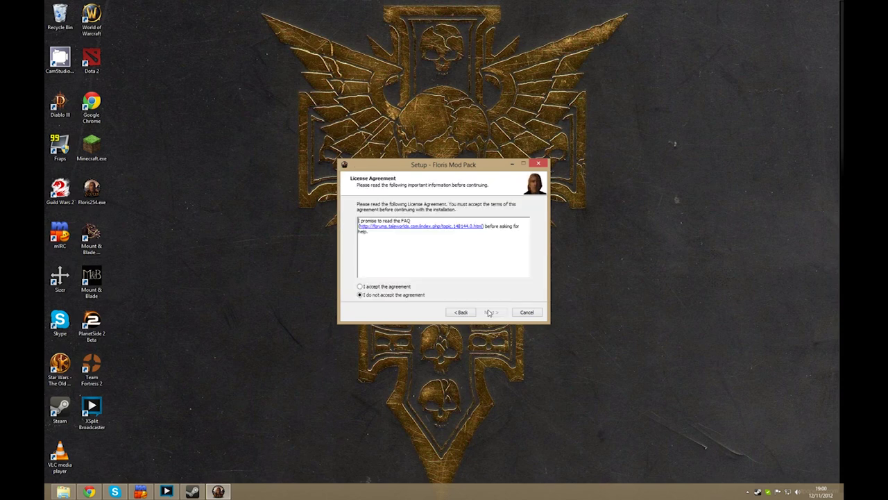
click(409, 289)
click(492, 314)
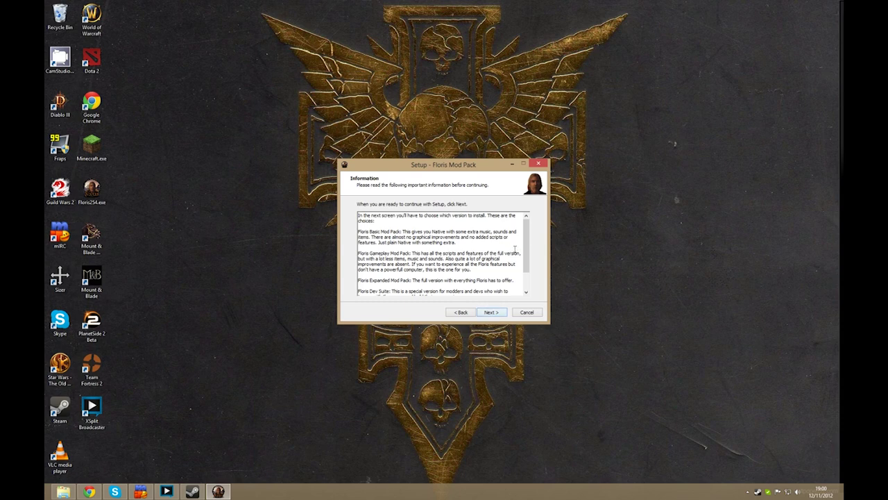
scroll(515, 248, down, 2)
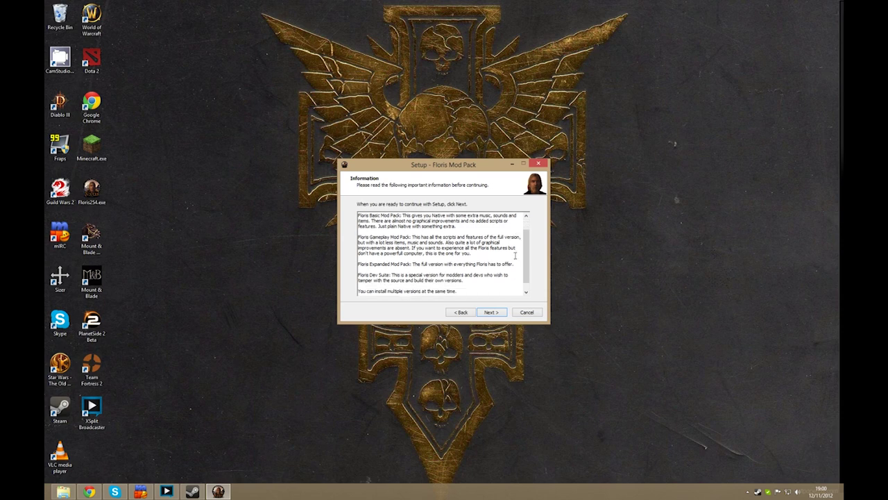
scroll(514, 256, up, 1)
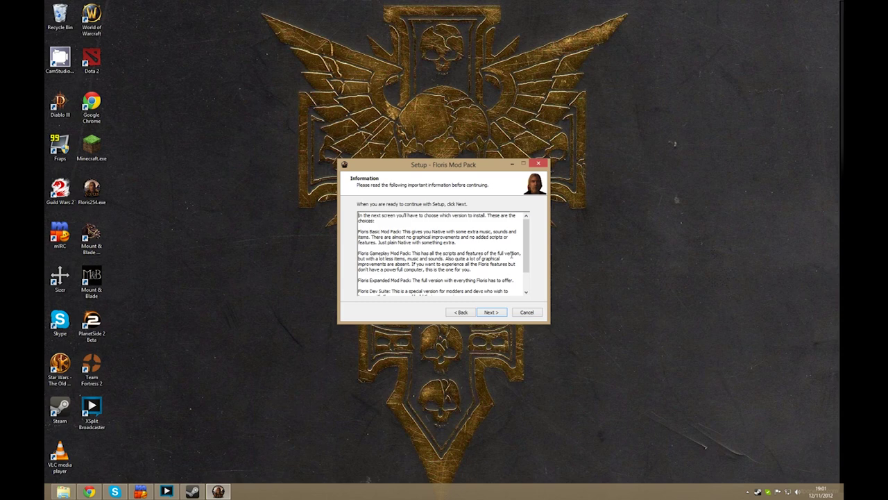
scroll(434, 258, down, 2)
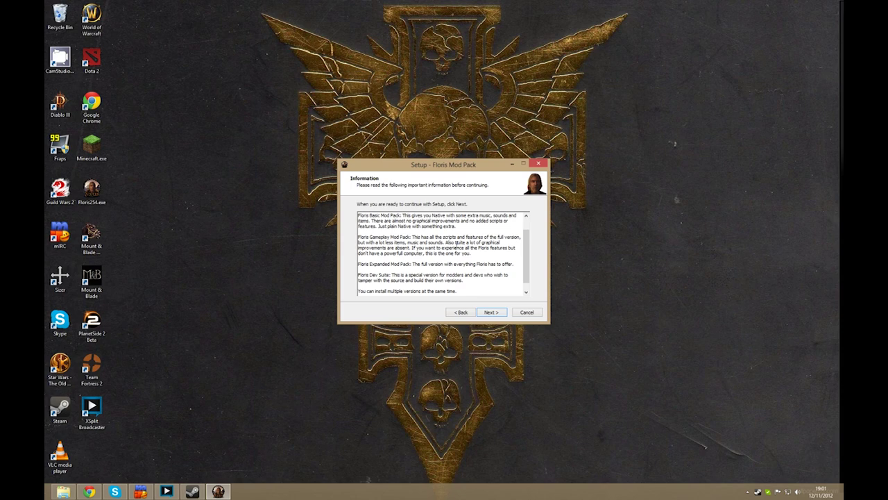
Advance to the destination page and browse folders, starting with Local Disk (C:) and Program Files (x86)
click(490, 313)
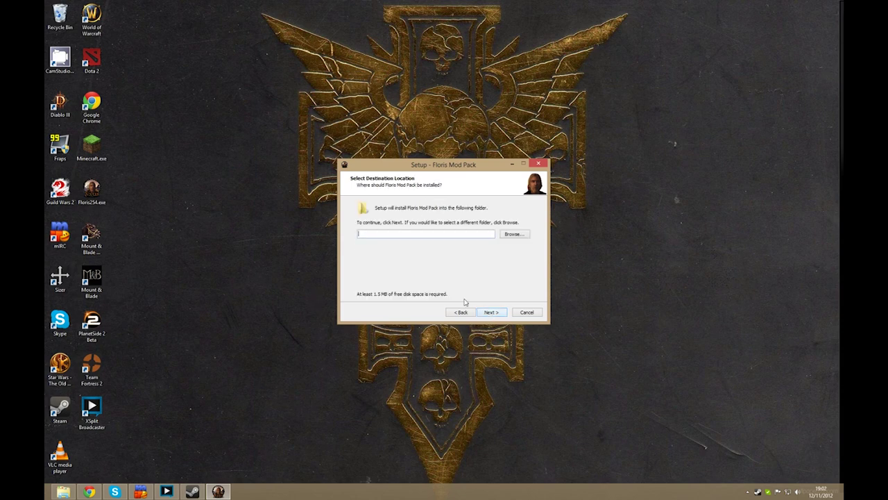
click(514, 234)
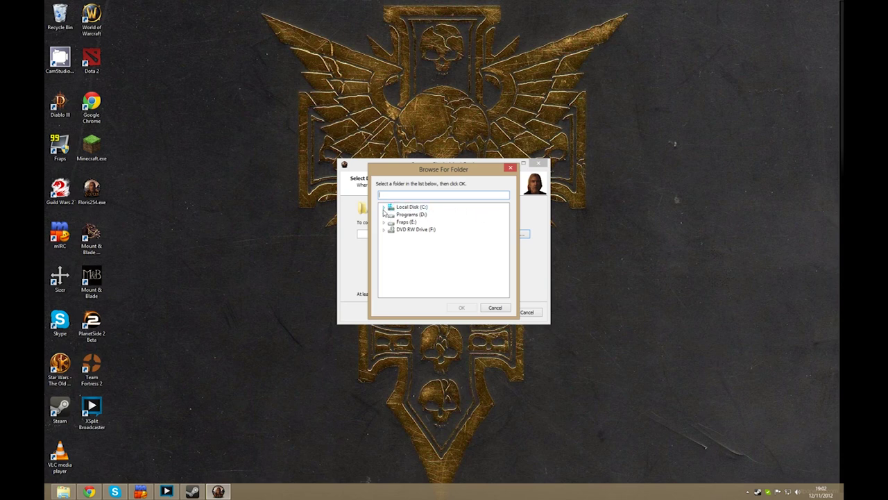
click(383, 208)
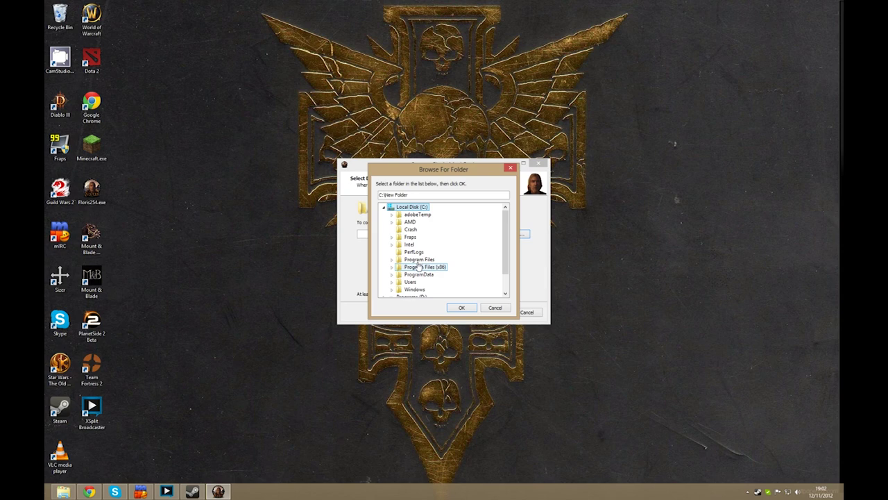
click(419, 267)
click(393, 268)
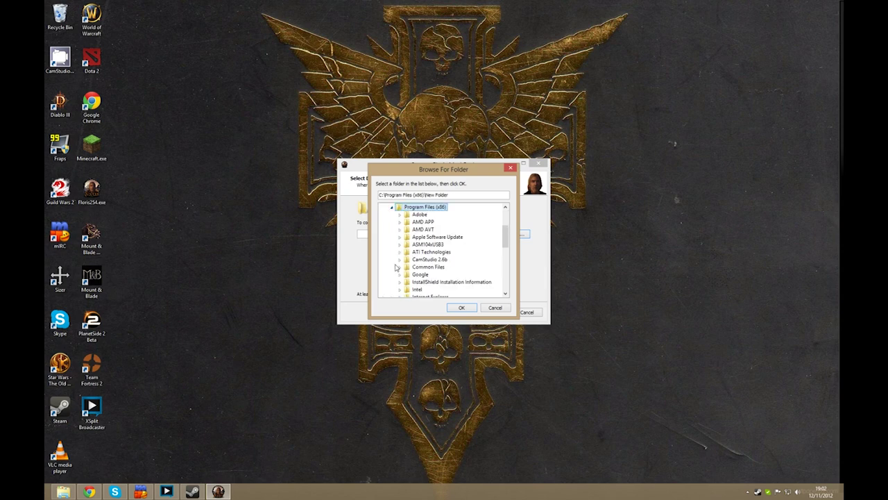
scroll(443, 231, down, 10)
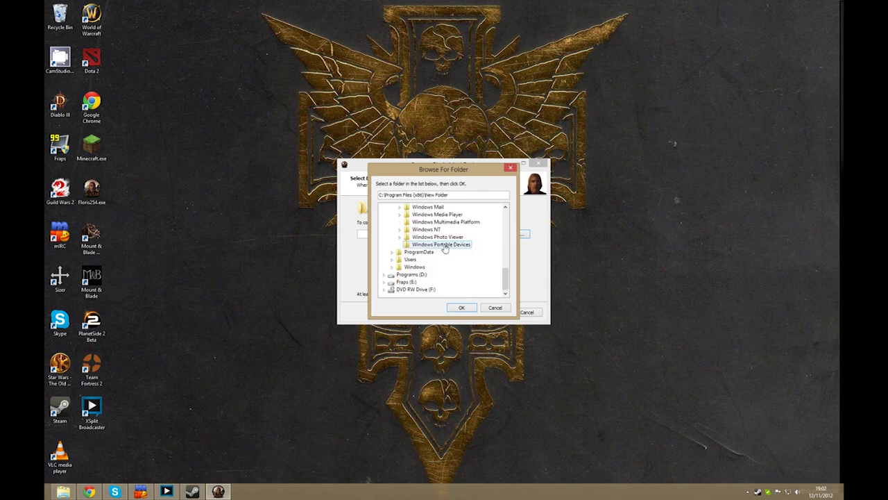
Choose Programs (D:) > Steam > steamapps > common > MountBlade Warband as the install folder
click(386, 277)
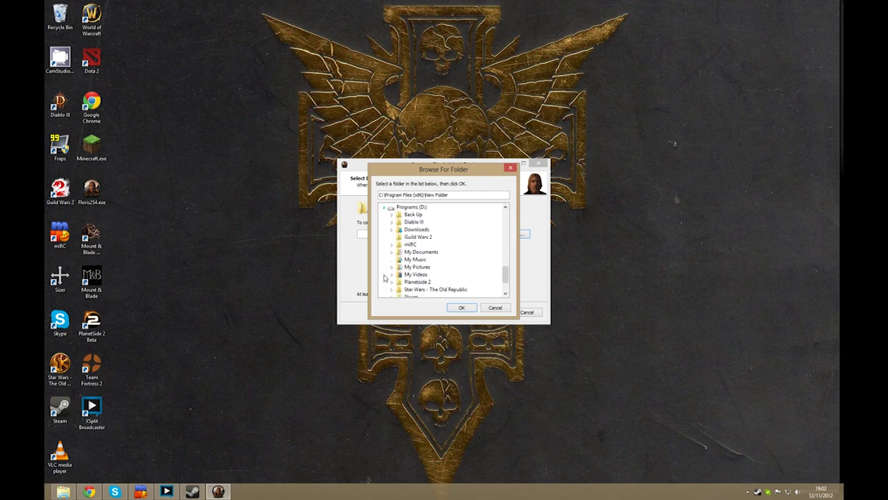
scroll(448, 239, down, 3)
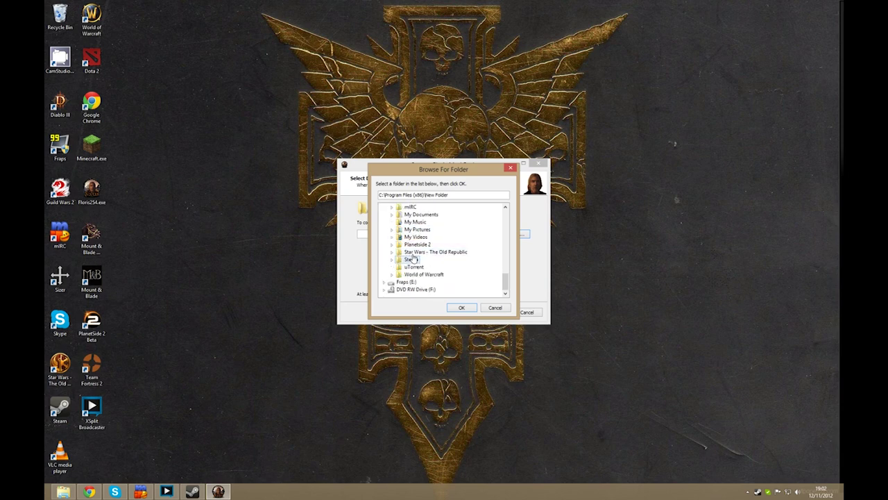
click(411, 260)
click(392, 259)
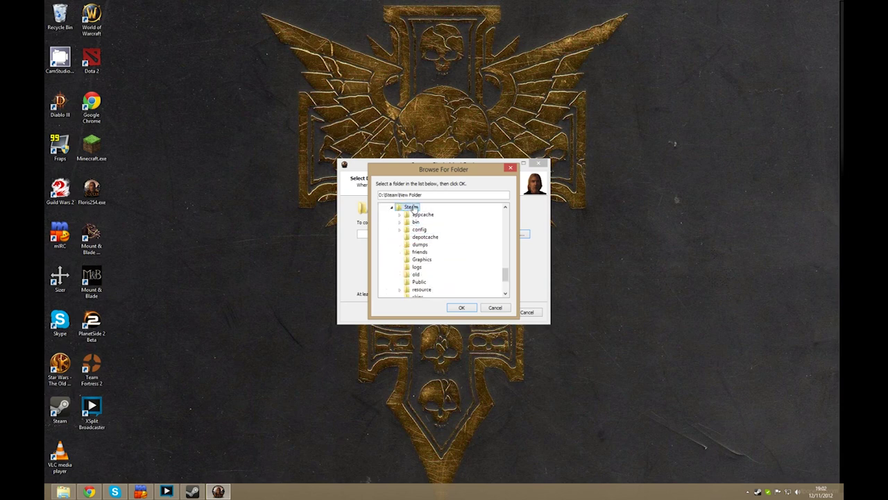
scroll(444, 225, down, 2)
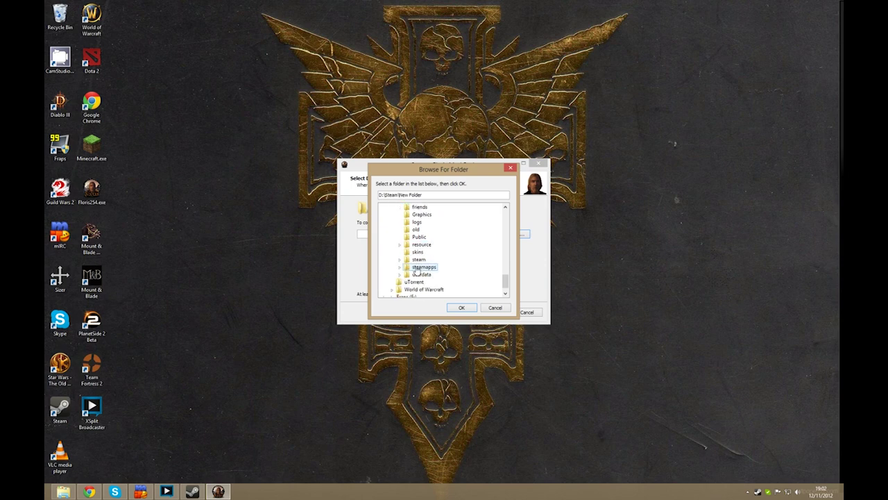
double_click(420, 268)
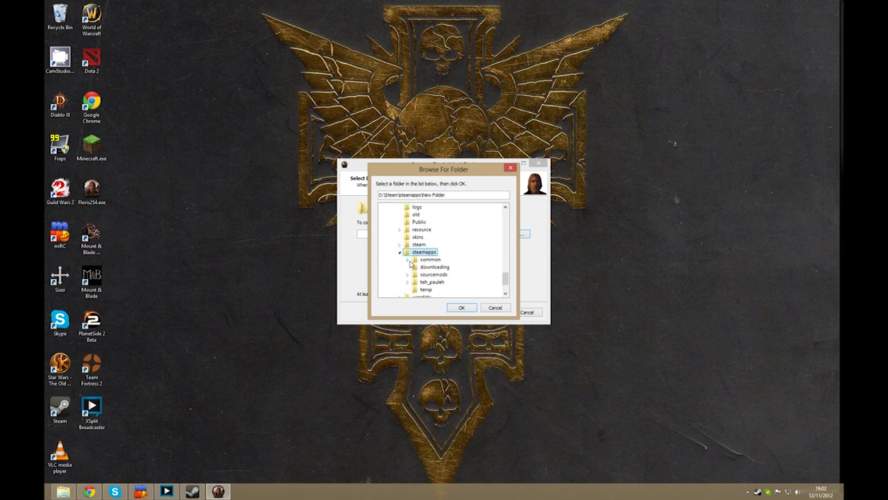
click(408, 260)
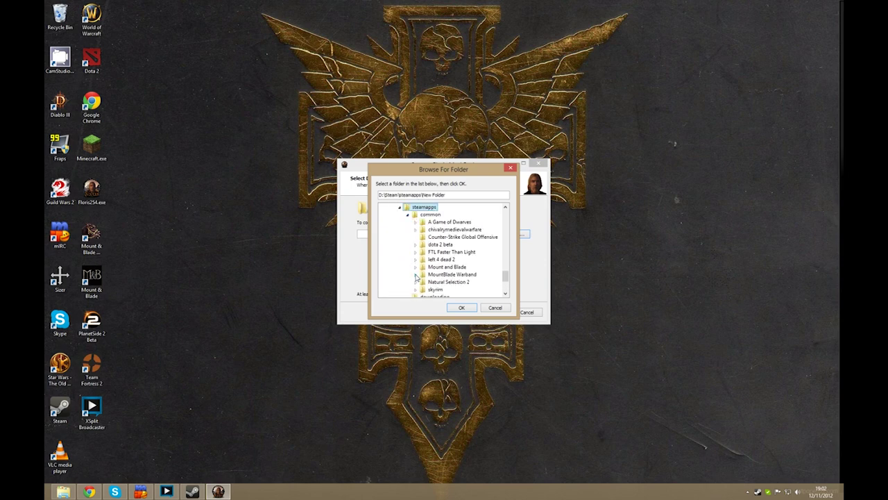
click(421, 275)
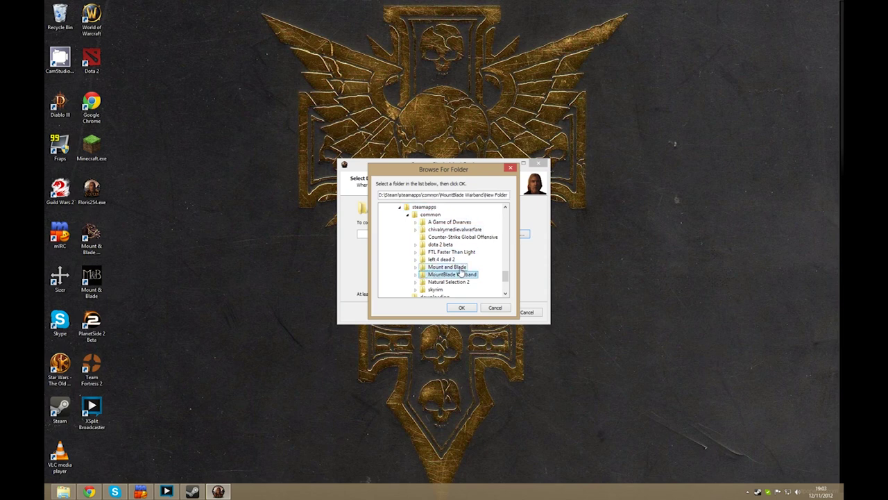
click(461, 310)
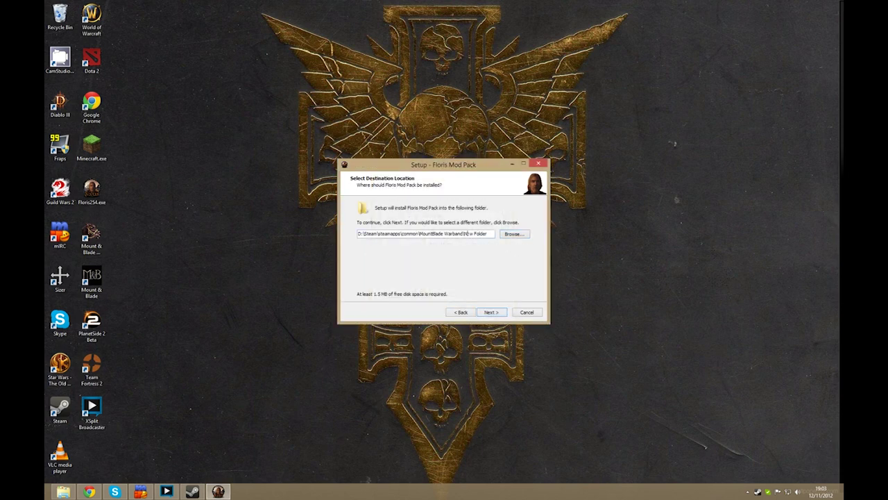
Strip the trailing 'New Folder' from the destination path and accept installing into the existing folder
drag(463, 234, 489, 234)
key(Delete)
click(491, 313)
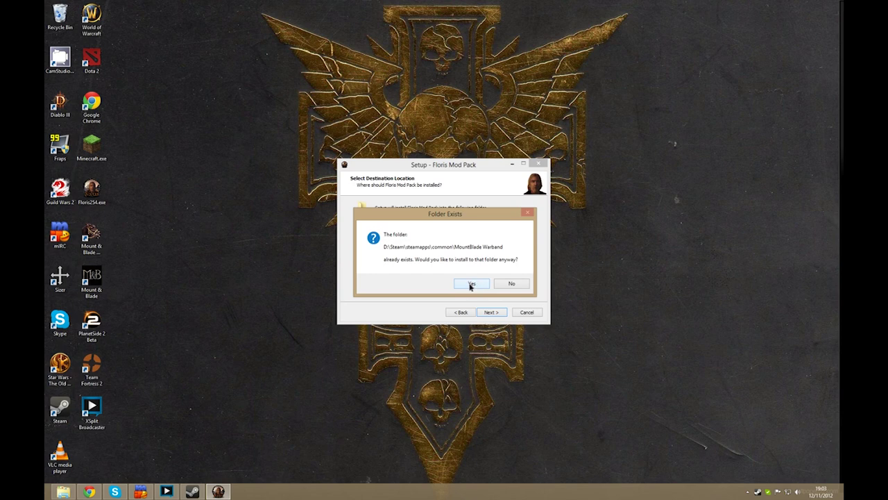
click(471, 285)
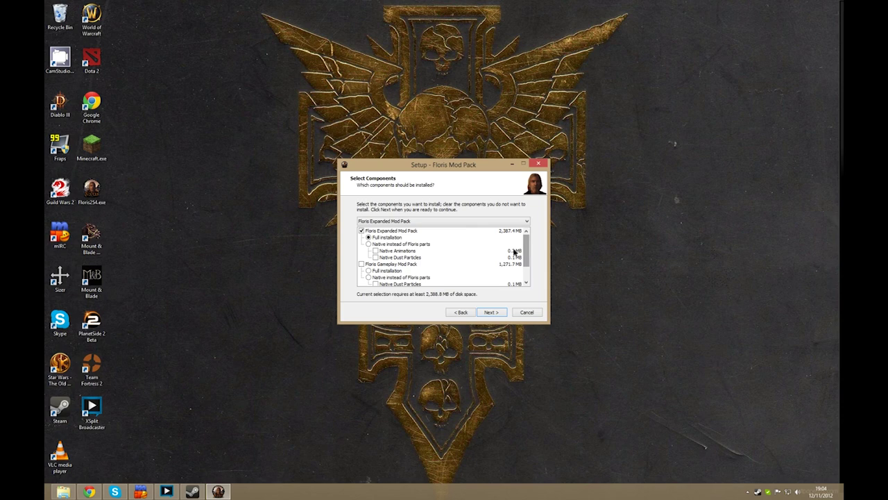
Keep Floris Expanded Mod Pack with Full installation (2,388.8 MB) and continue to Ready to Install
click(398, 238)
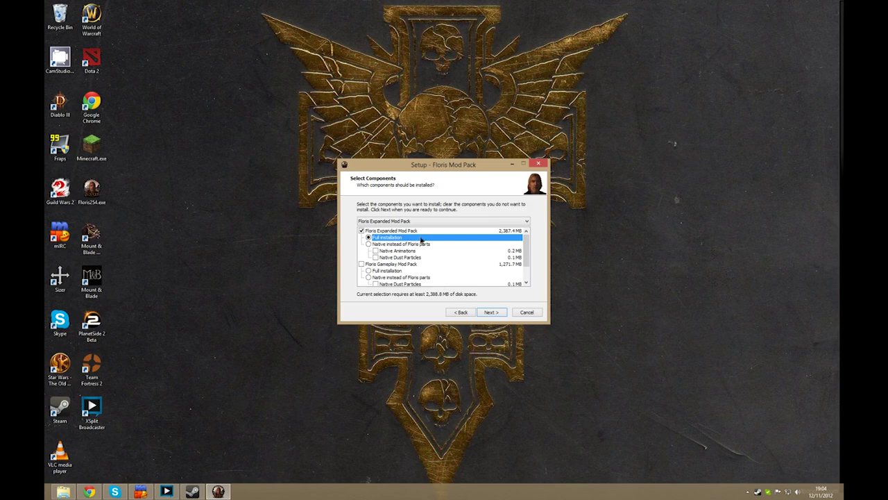
click(485, 222)
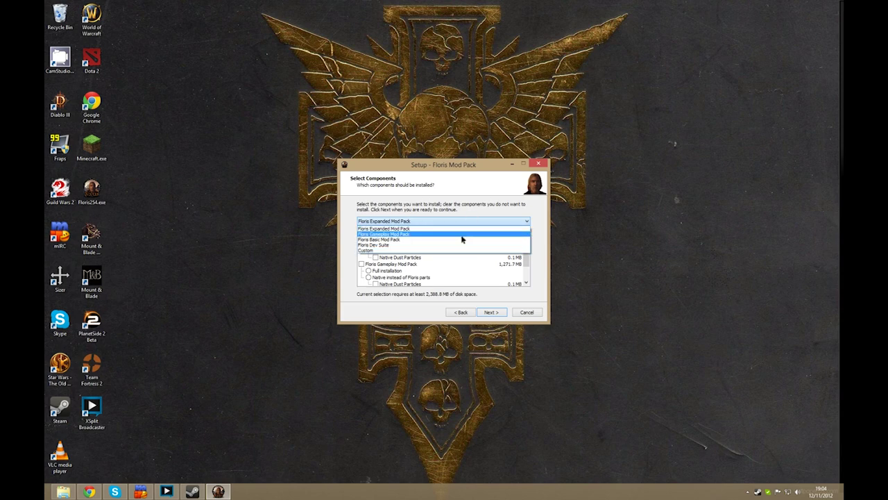
click(506, 218)
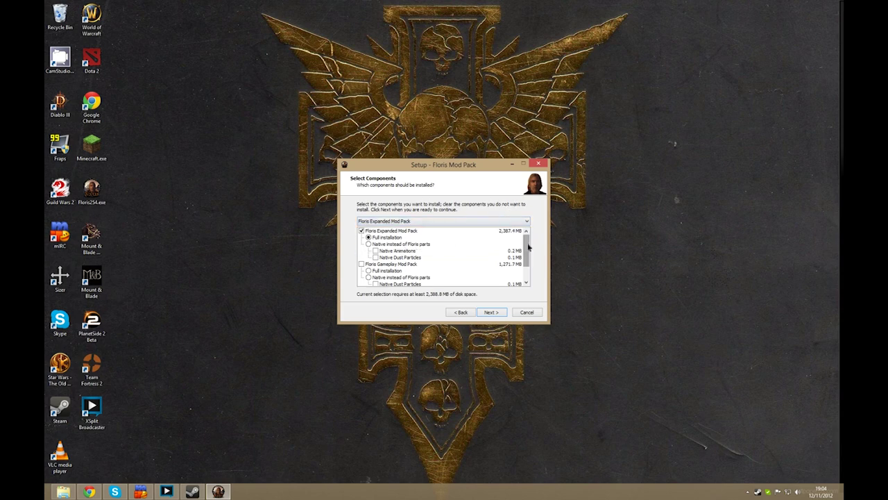
drag(526, 247, 519, 230)
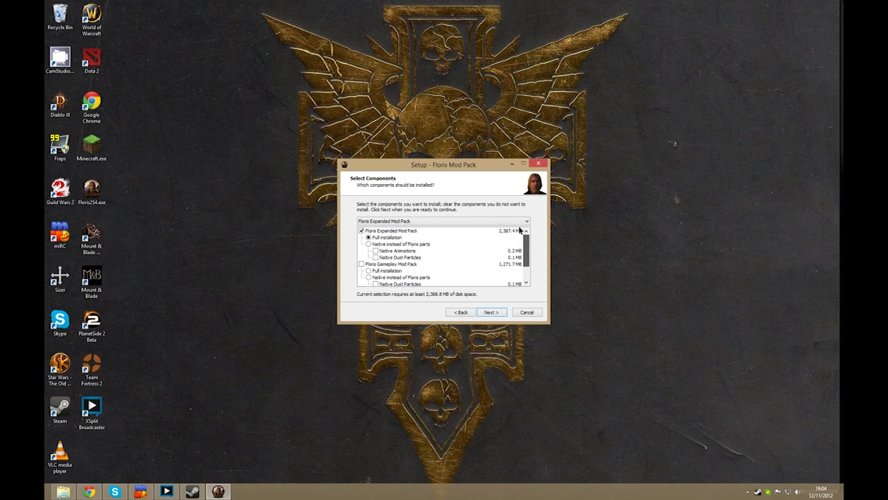
click(388, 239)
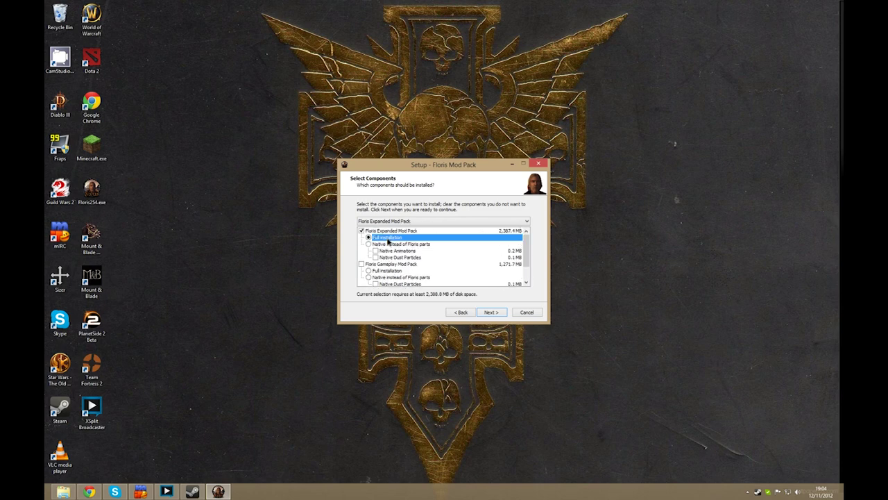
click(492, 316)
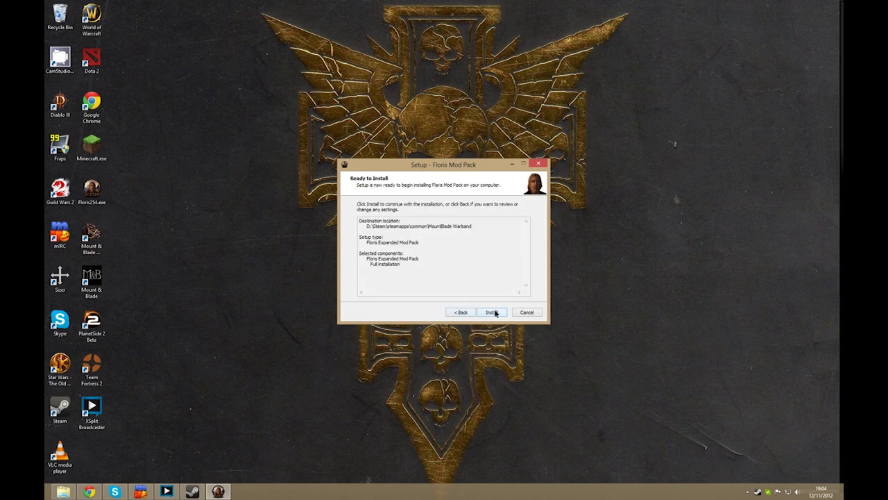
Run the installation and close the wizard with Finish once extraction completes
click(492, 312)
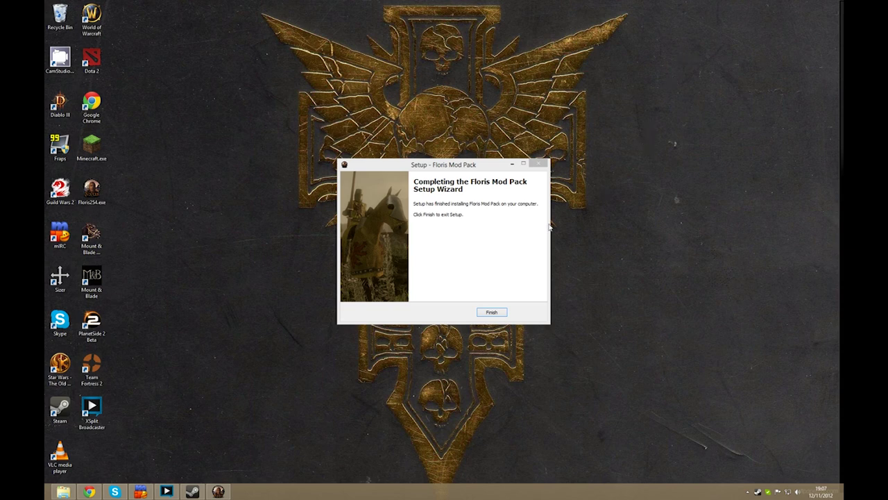
click(474, 203)
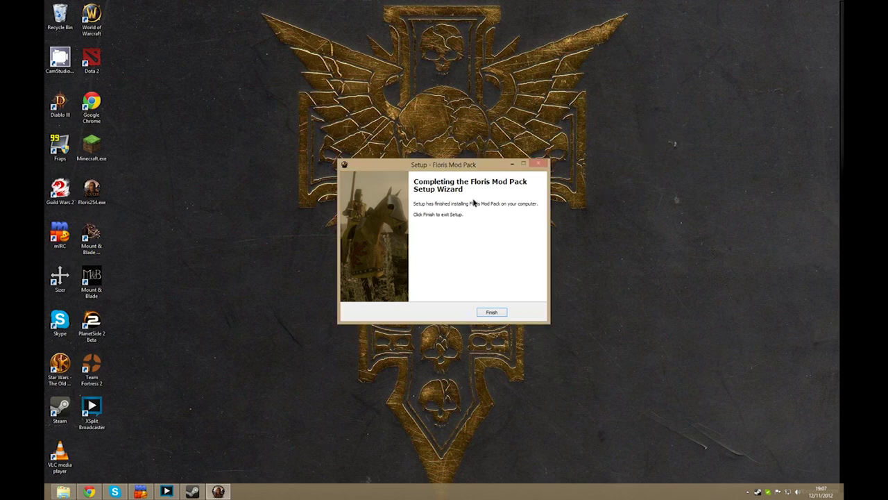
click(492, 312)
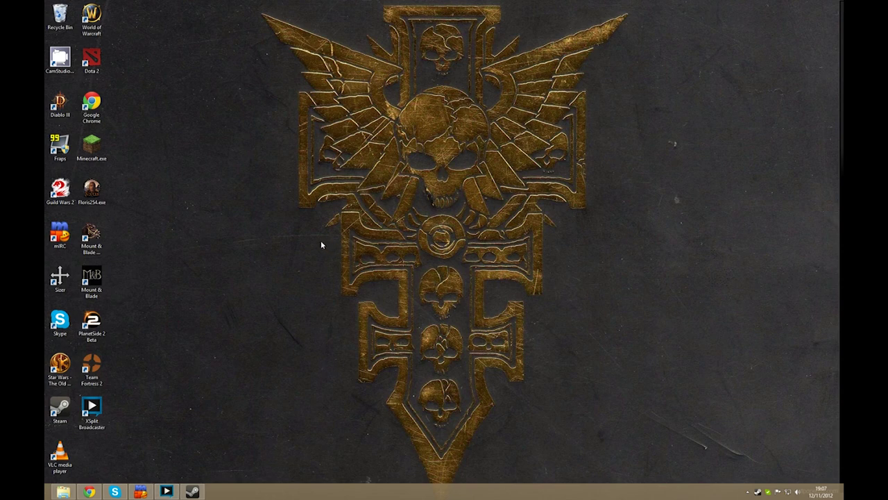
Launch Warband from the desktop, select the Floris Expanded Mod Pack 2.54 module, and play
double_click(90, 236)
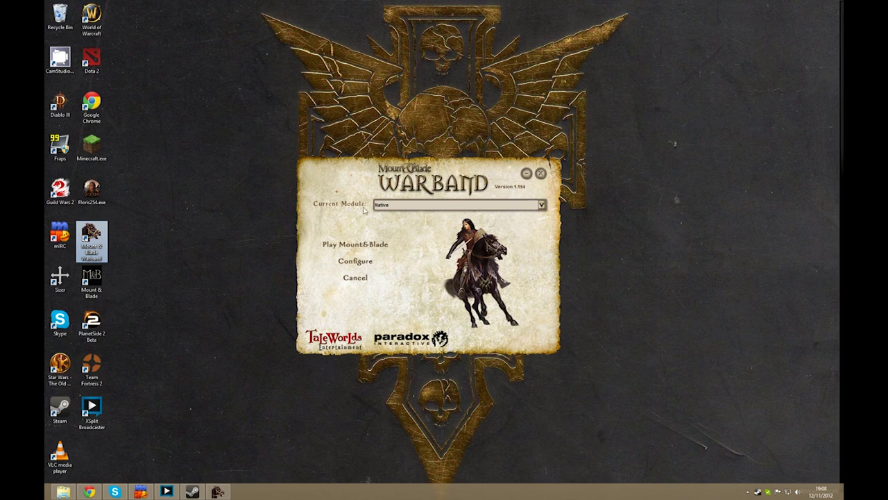
click(542, 207)
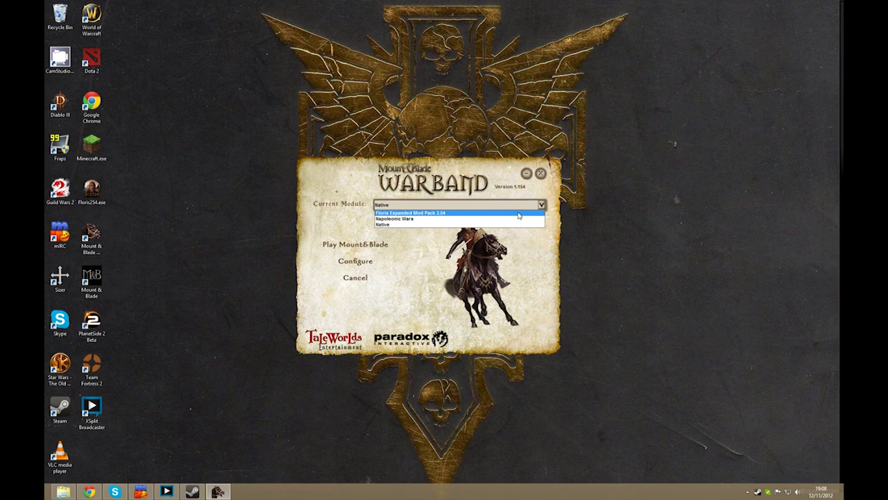
click(518, 216)
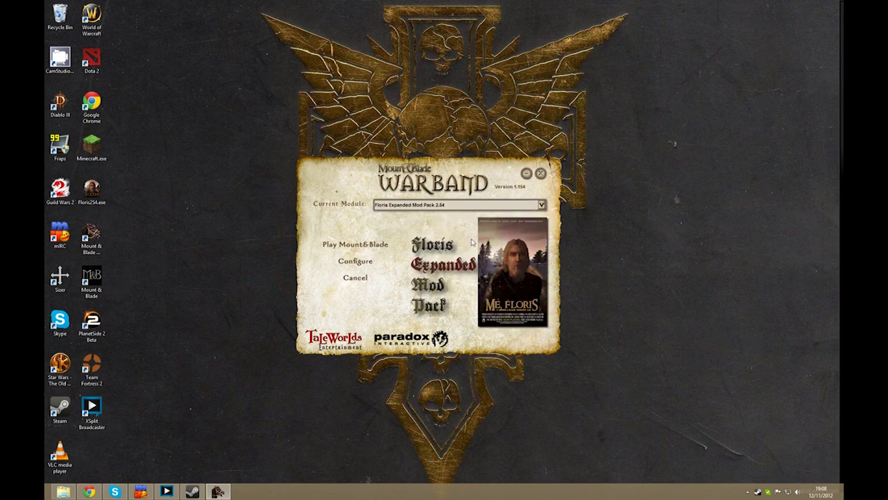
click(387, 247)
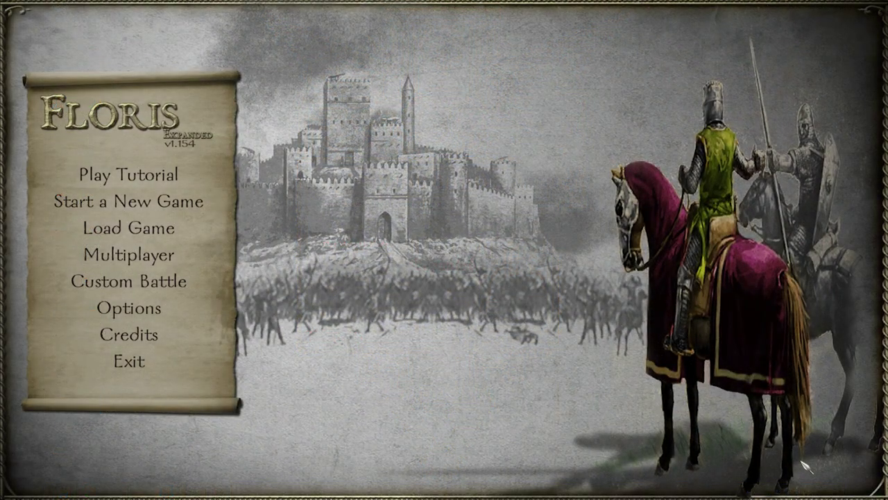